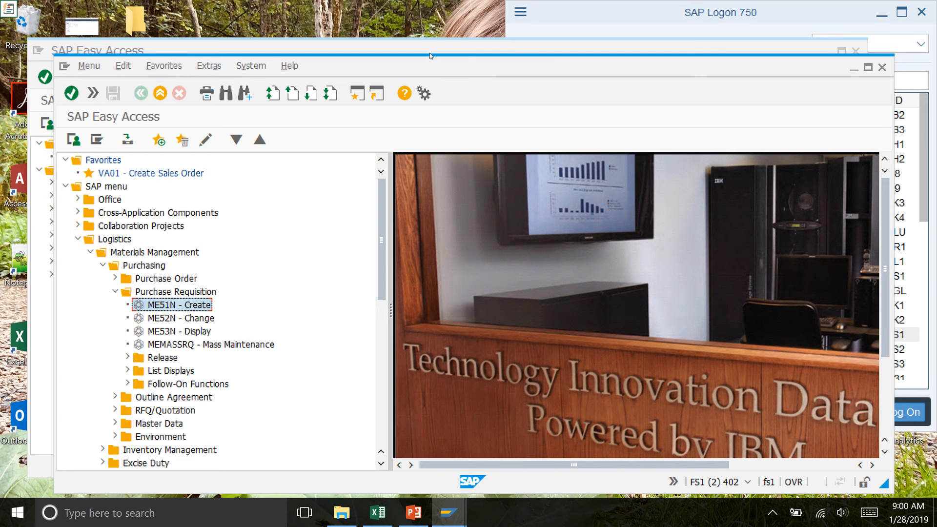
Step: Open transaction ME25 - Vendor Unknown for creating a purchase order within Logistics, Materials Management, Purchasing
{"action": "left_click_drag", "start_coordinate": [481, 71], "coordinate": [438, 34]}
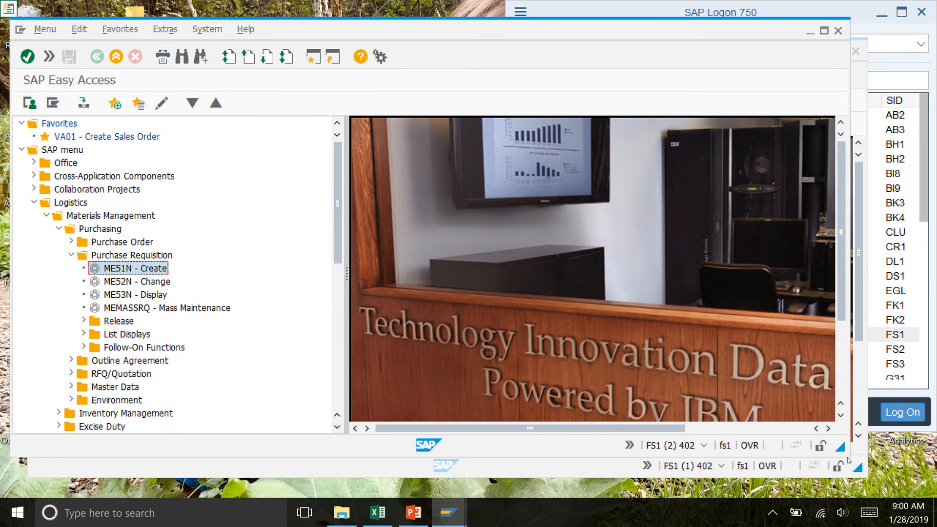
{"action": "left_click_drag", "start_coordinate": [852, 456], "coordinate": [918, 485]}
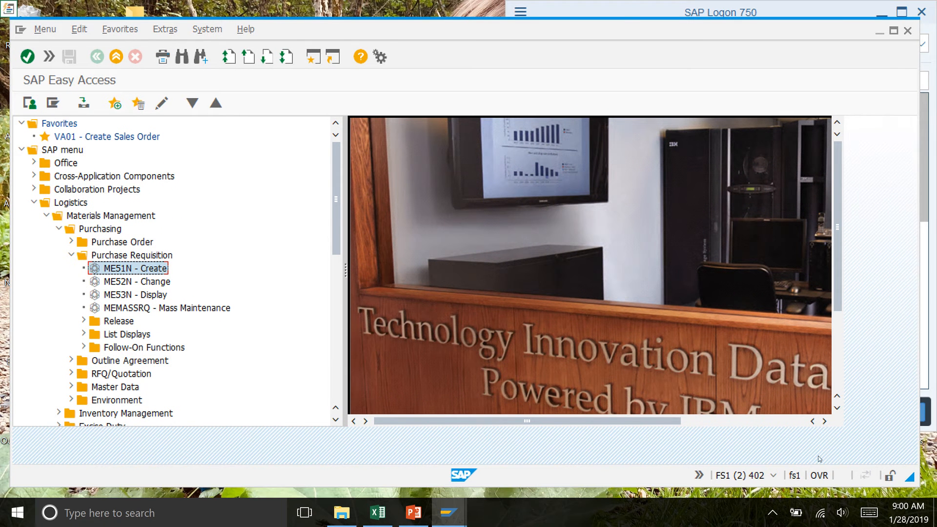
{"action": "left_click", "coordinate": [78, 204]}
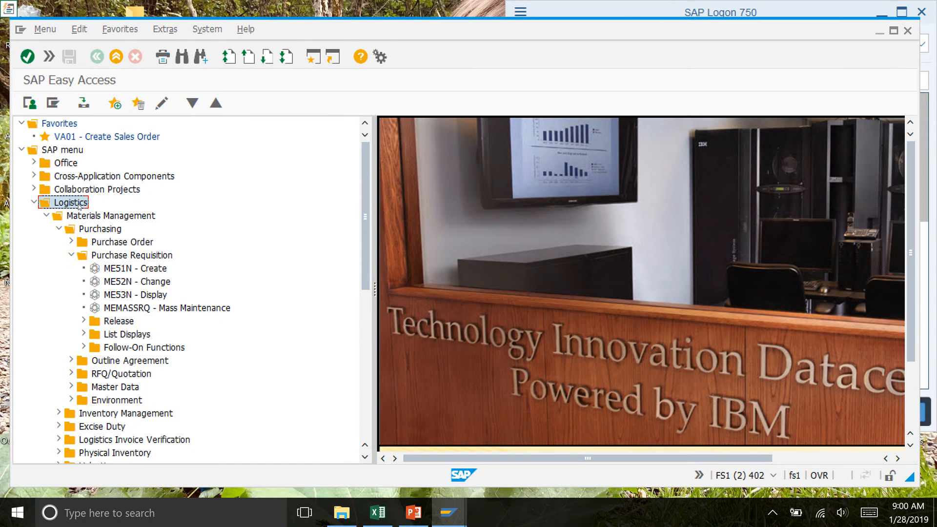
{"action": "left_click", "coordinate": [87, 217]}
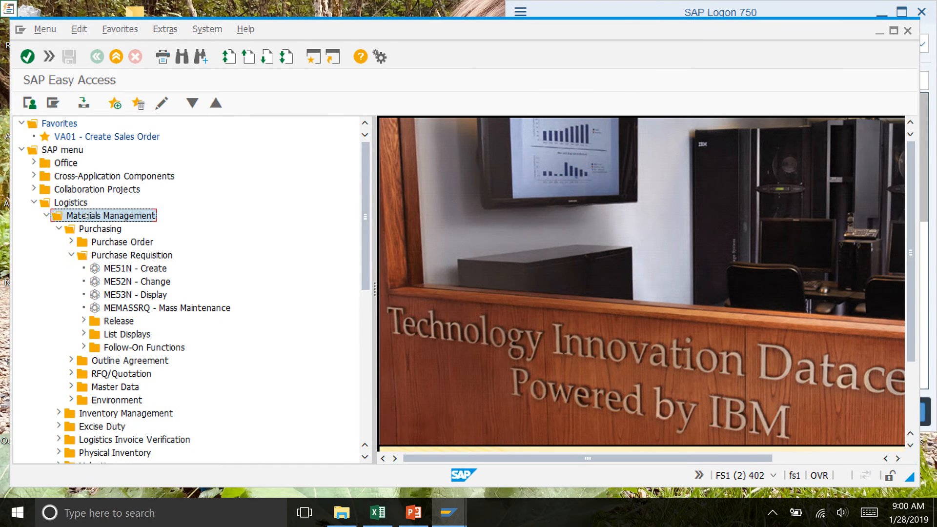
{"action": "left_click", "coordinate": [107, 231]}
{"action": "left_click", "coordinate": [112, 244]}
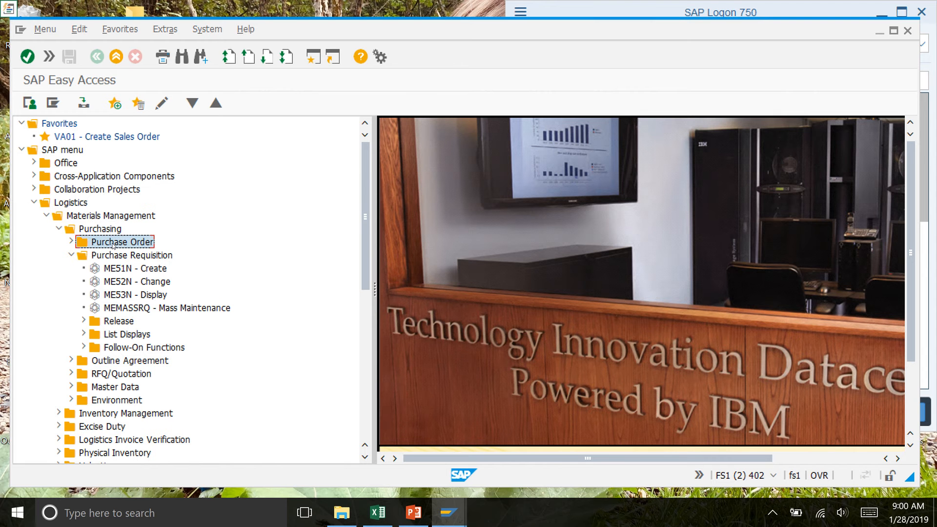
{"action": "double_click", "coordinate": [113, 242]}
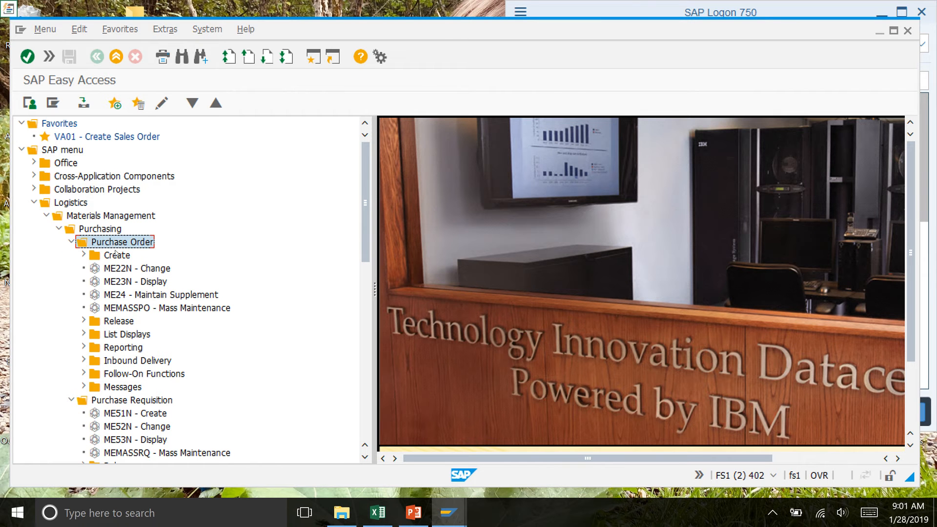
{"action": "double_click", "coordinate": [117, 256]}
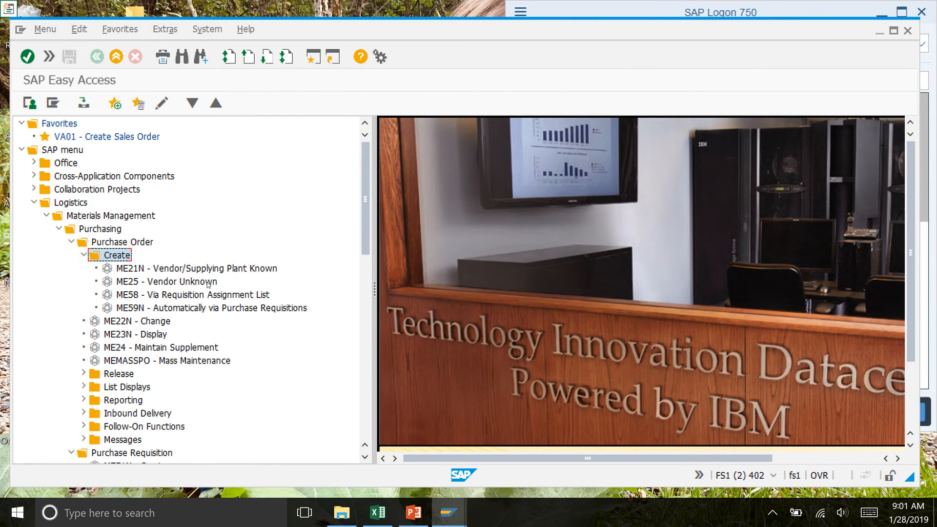
{"action": "left_click", "coordinate": [208, 282]}
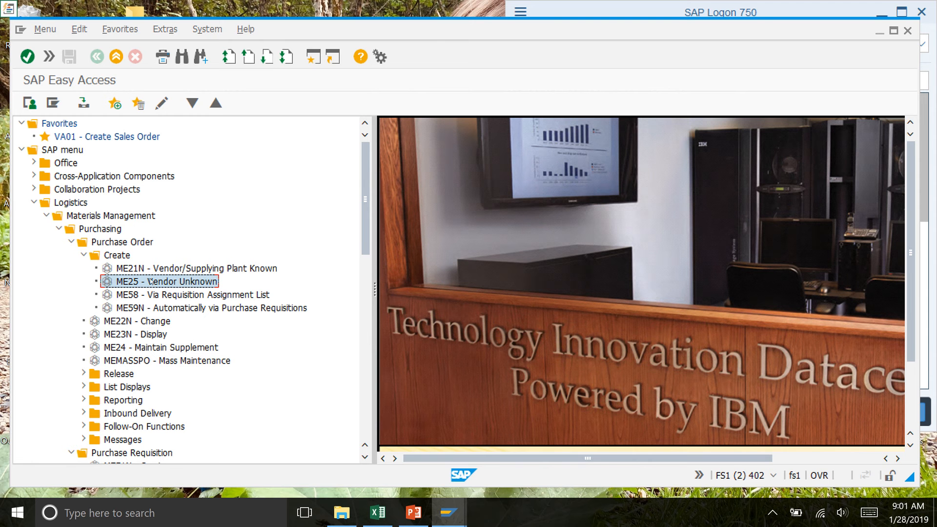
{"action": "double_click", "coordinate": [200, 283]}
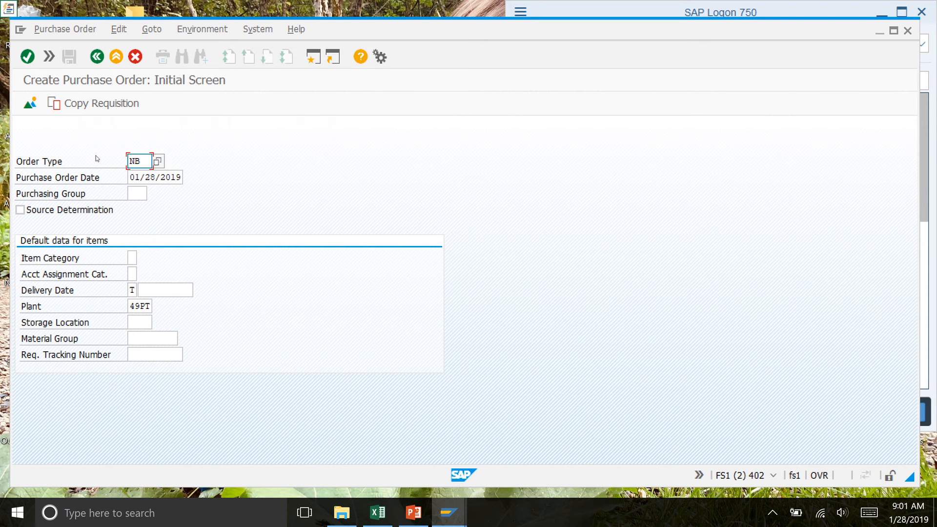
Step: Set the purchase order's purchasing group to 49B
{"action": "left_click", "coordinate": [139, 194]}
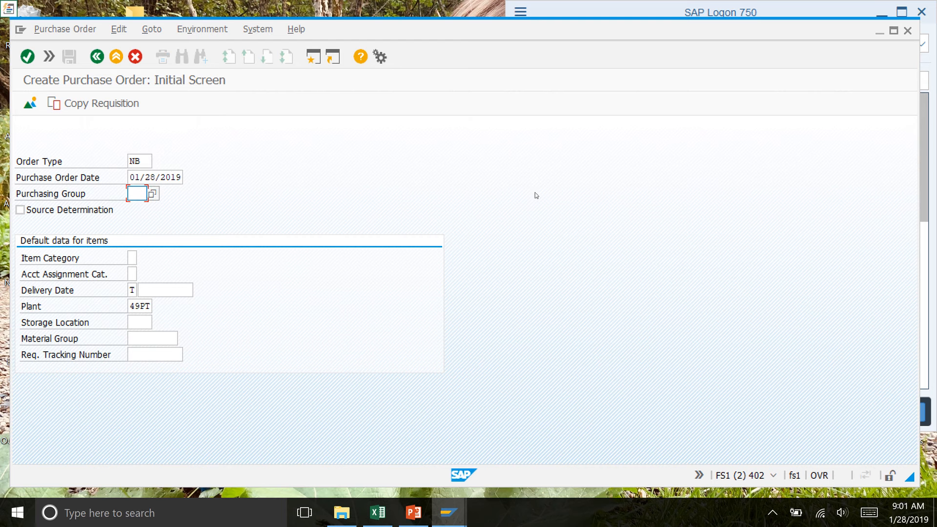
{"action": "type", "text": "49b"}
{"action": "key", "text": "BackSpace"}
{"action": "type", "text": "B"}
Step: Copy from a reference requisition, finding it by purchasing group 49B and choosing the entry for item 00010
{"action": "left_click", "coordinate": [76, 104]}
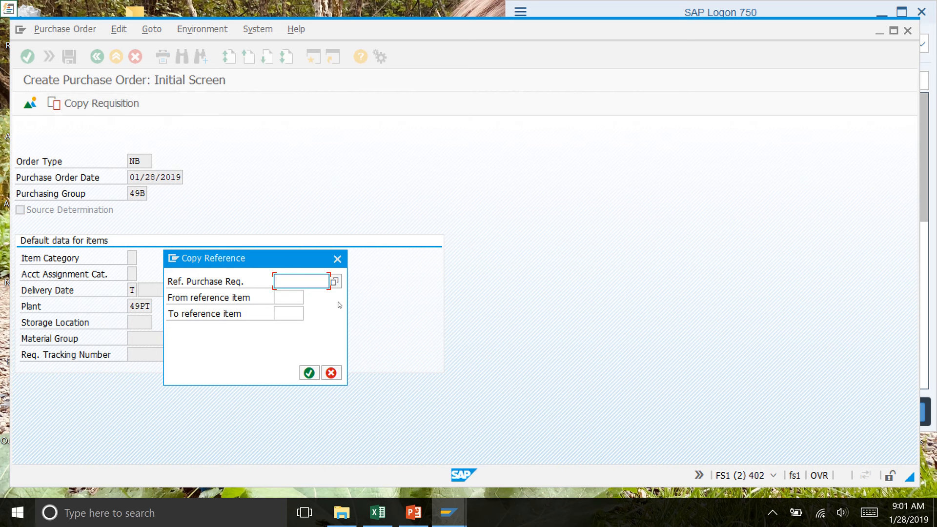
{"action": "left_click", "coordinate": [335, 282]}
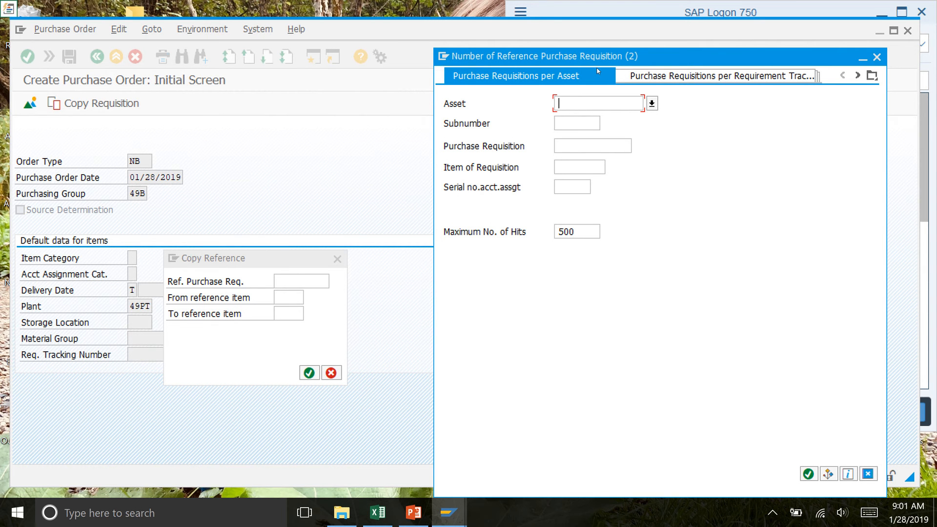
{"action": "left_click", "coordinate": [859, 77]}
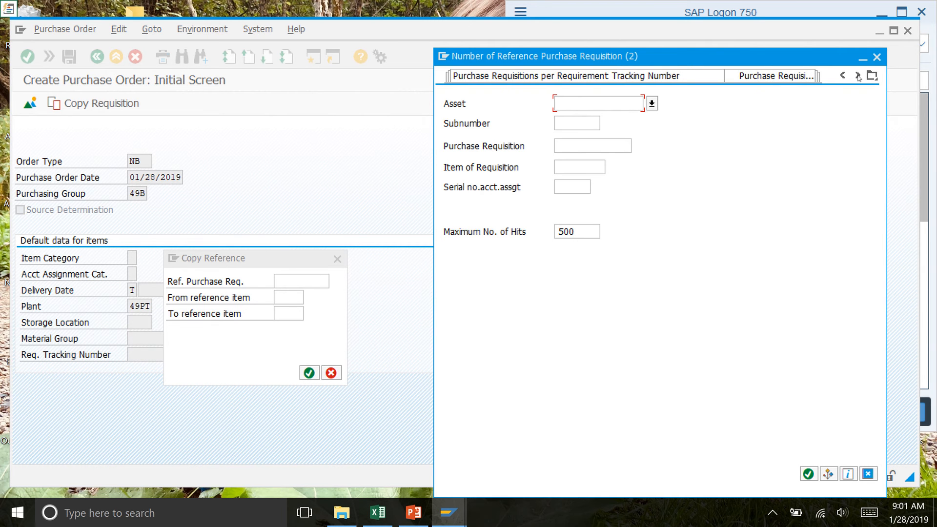
{"action": "left_click", "coordinate": [858, 77]}
{"action": "left_click", "coordinate": [858, 77]}
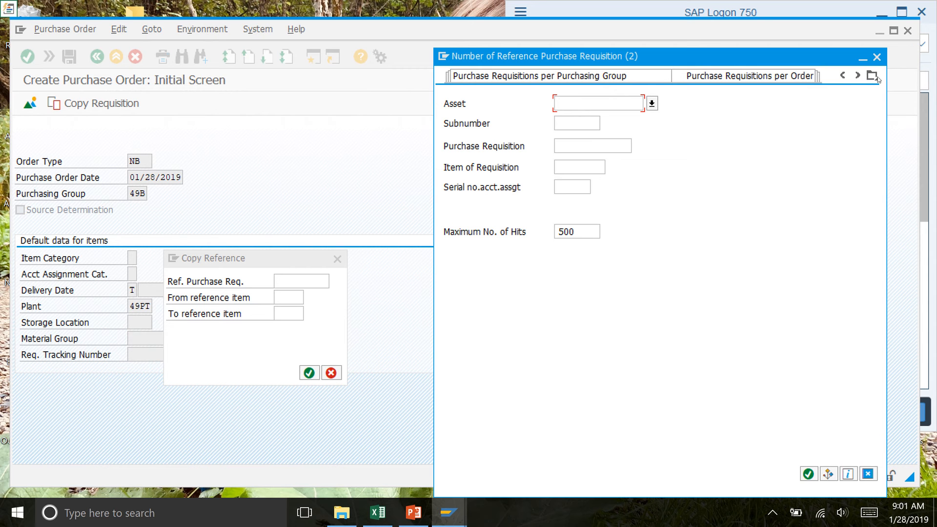
{"action": "left_click", "coordinate": [594, 77]}
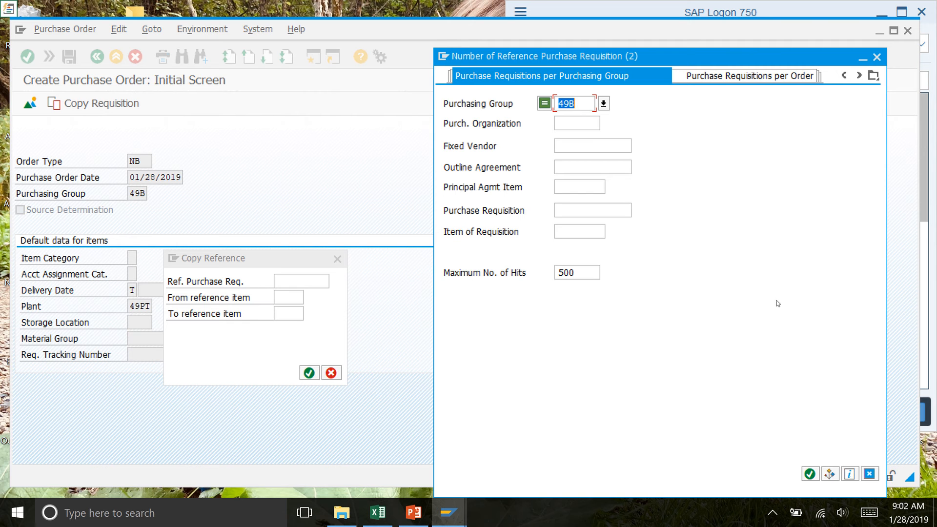
{"action": "left_click", "coordinate": [810, 474]}
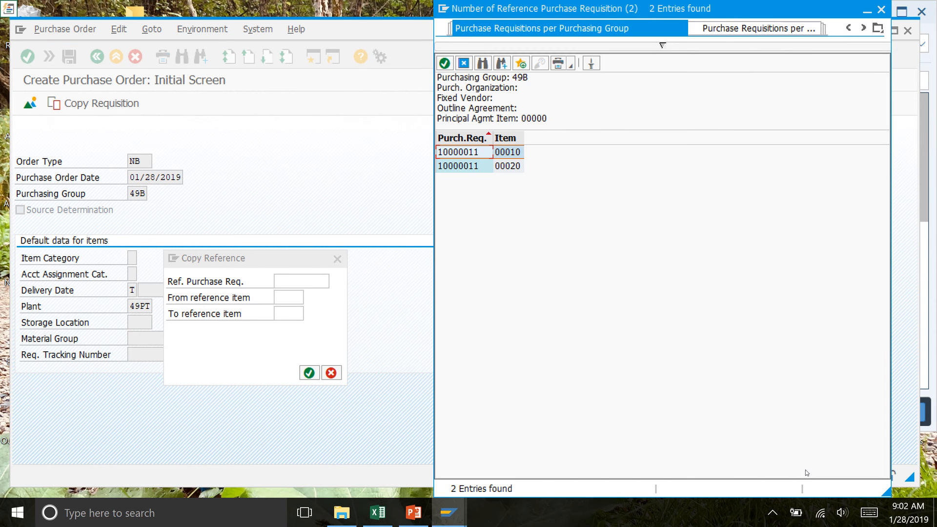
{"action": "double_click", "coordinate": [476, 153]}
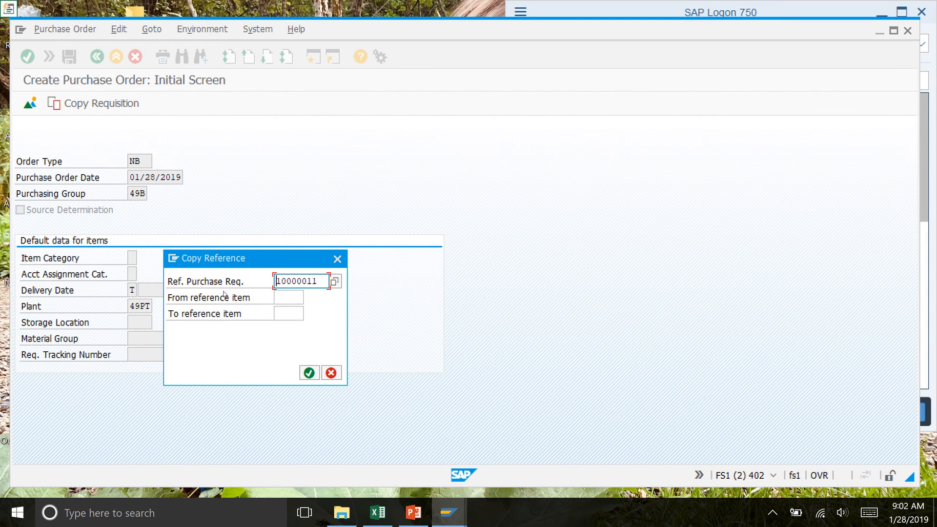
{"action": "left_click", "coordinate": [309, 374]}
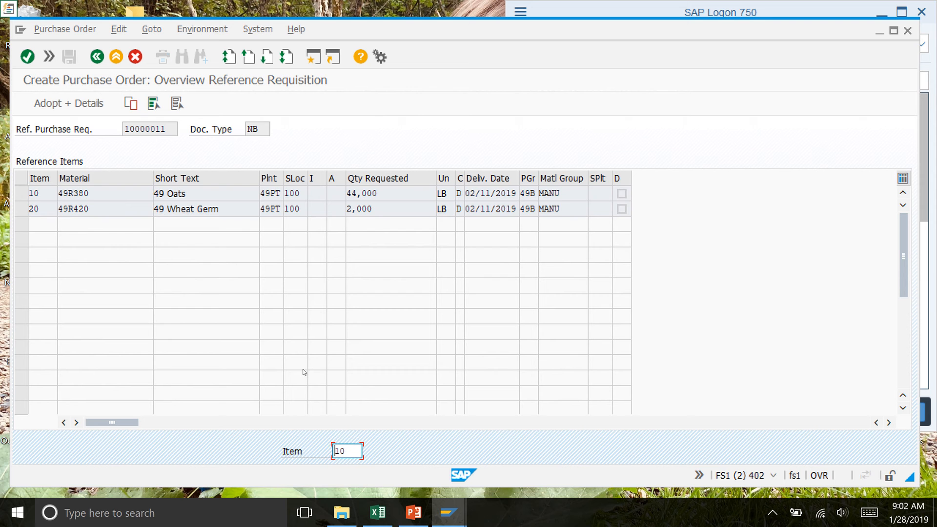
Step: Adopt both reference items, 49 Oats and 49 Wheat Germ, into the purchase order's requisition items
{"action": "left_click", "coordinate": [21, 194]}
{"action": "left_click_drag", "start_coordinate": [21, 194], "coordinate": [21, 209]}
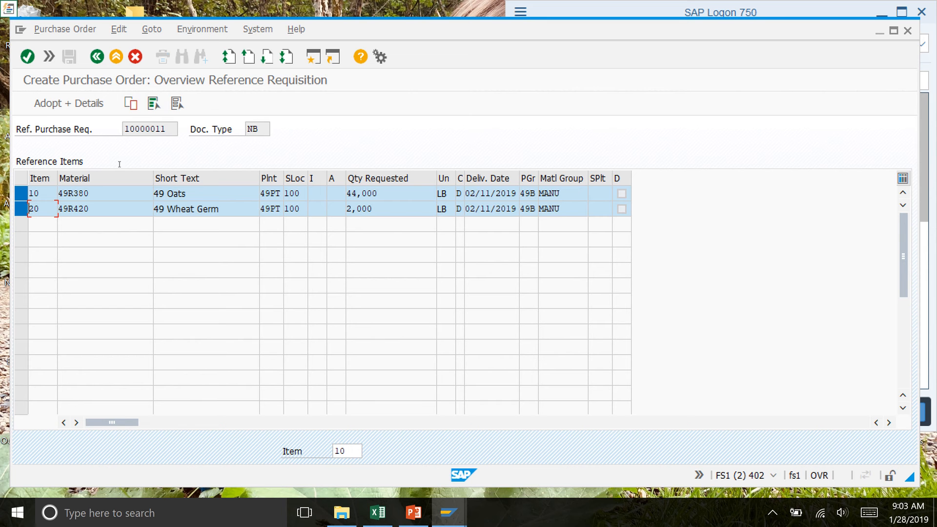
{"action": "left_click", "coordinate": [131, 105]}
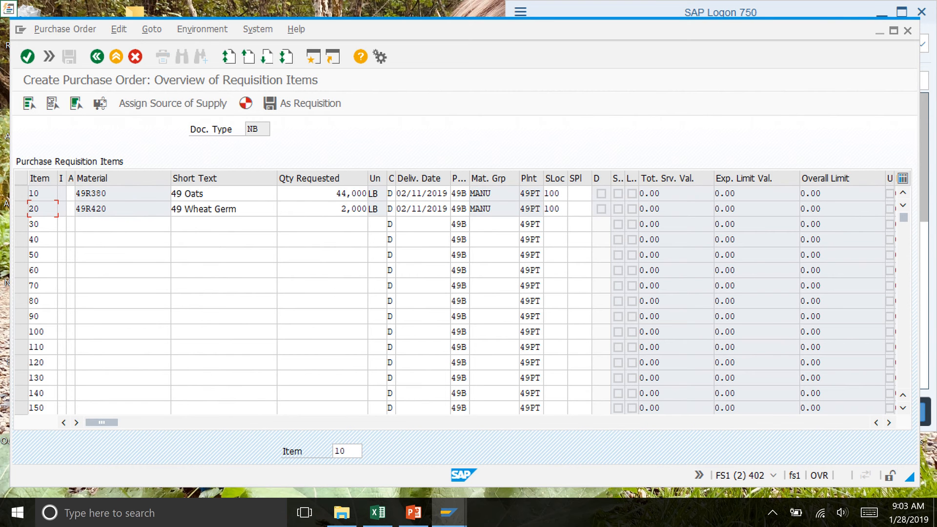
Step: Assign vendor 49 Oshtemo Oats as source of supply for both the 49 Oats and 49 Wheat Germ items
{"action": "left_click", "coordinate": [28, 104]}
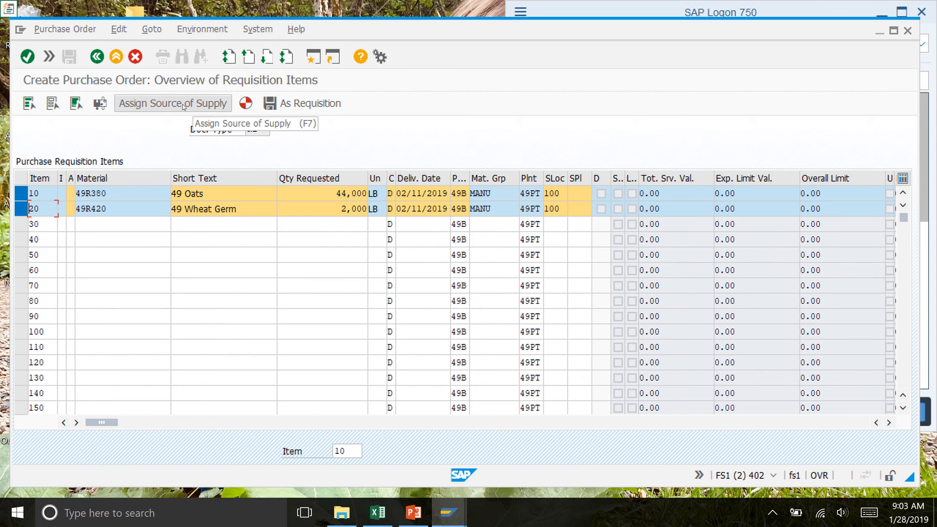
{"action": "left_click", "coordinate": [184, 107]}
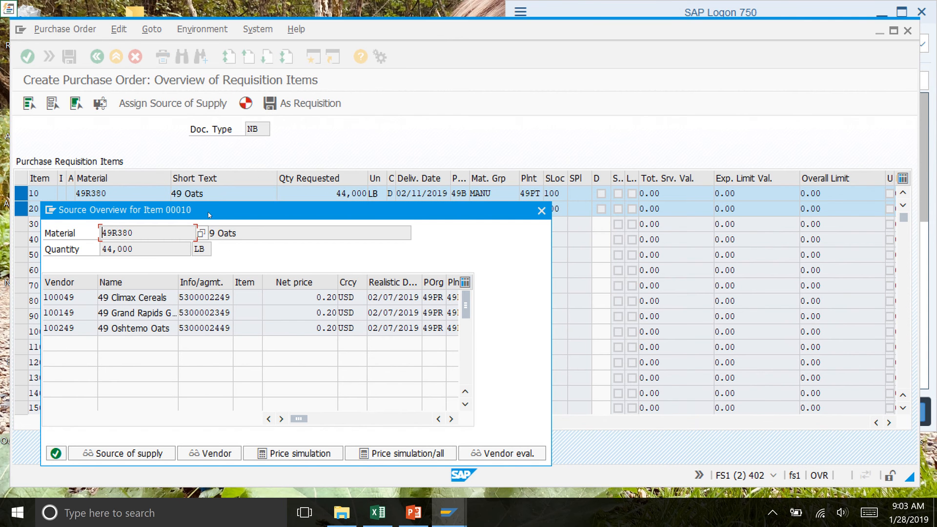
{"action": "left_click_drag", "start_coordinate": [216, 209], "coordinate": [246, 160]}
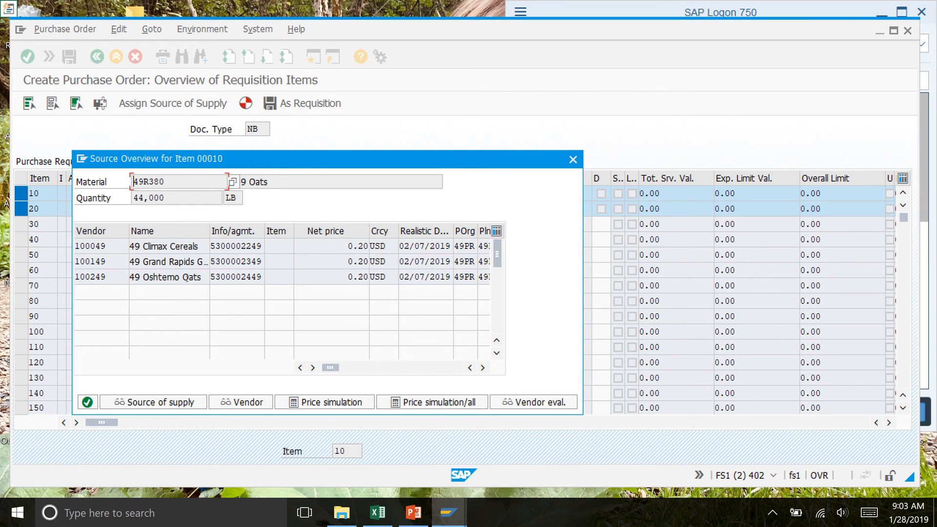
{"action": "double_click", "coordinate": [169, 276]}
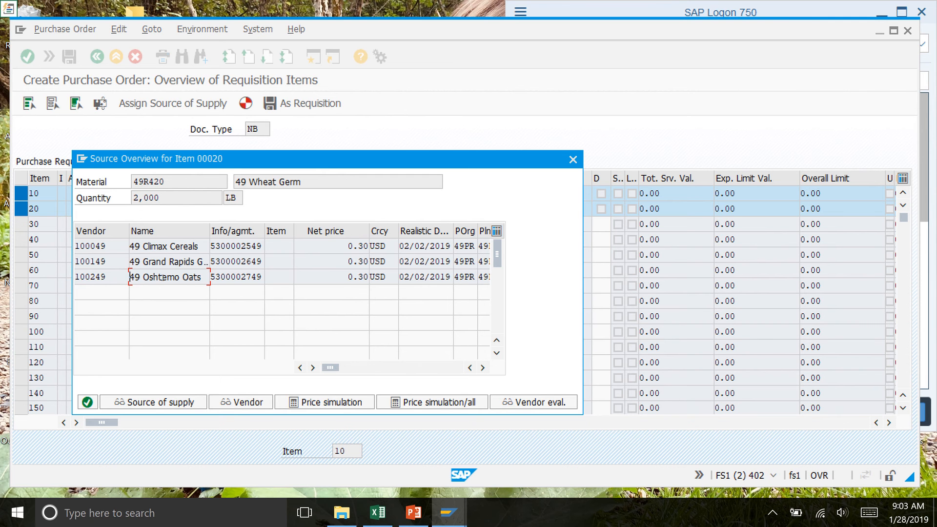
{"action": "double_click", "coordinate": [163, 277]}
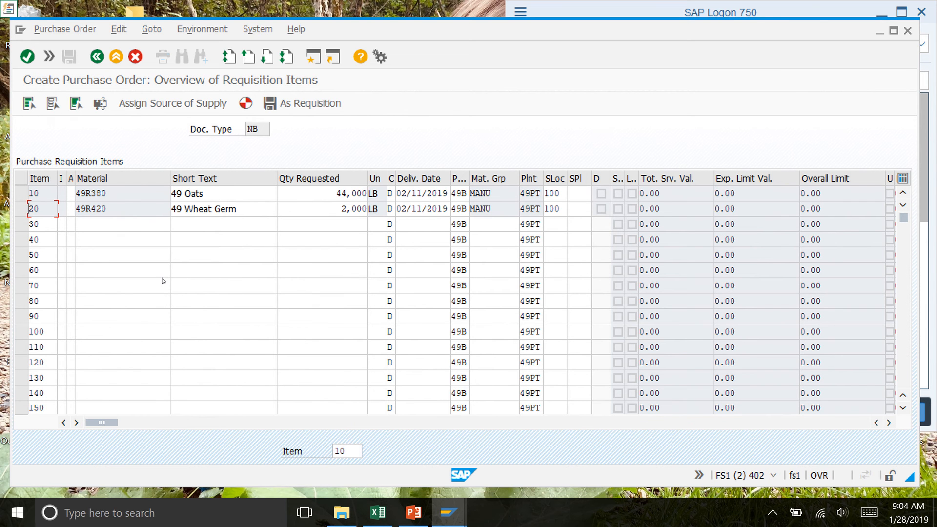
Step: Generate a purchase order from both requisition items and adopt all of 49 Oshtemo Oats' open requisitions into it
{"action": "left_click", "coordinate": [30, 103]}
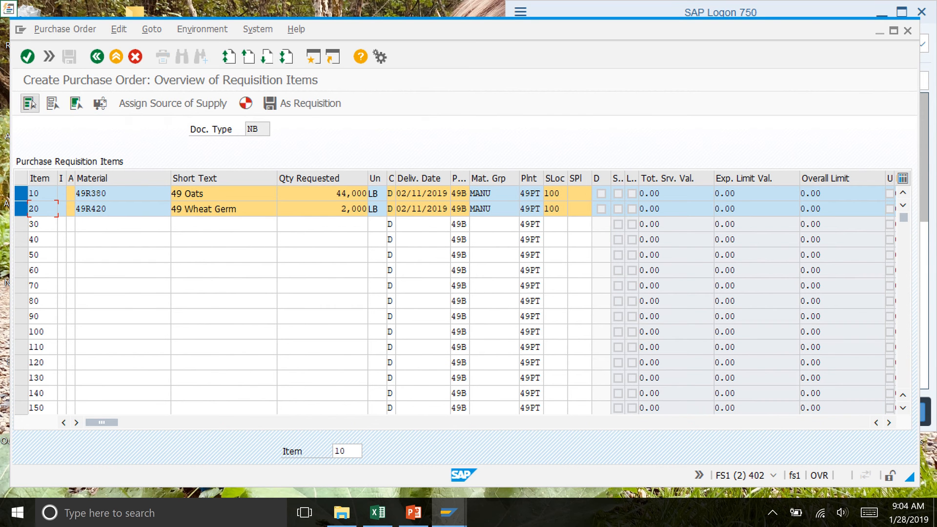
{"action": "left_click", "coordinate": [246, 103]}
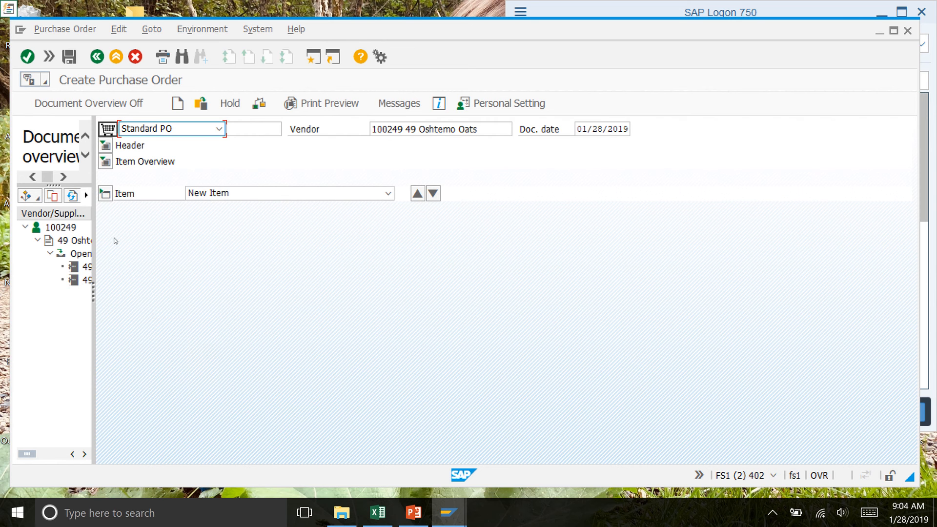
{"action": "left_click_drag", "start_coordinate": [94, 290], "coordinate": [194, 299]}
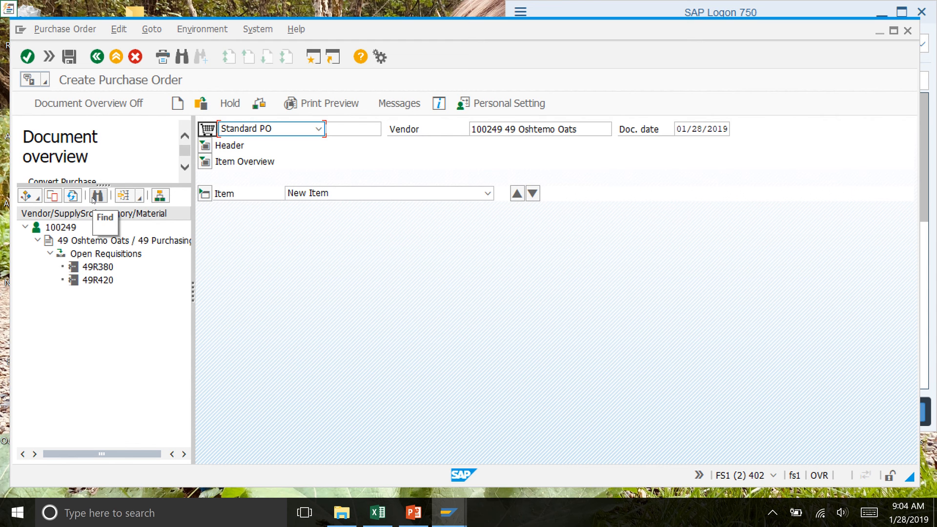
{"action": "left_click", "coordinate": [94, 255]}
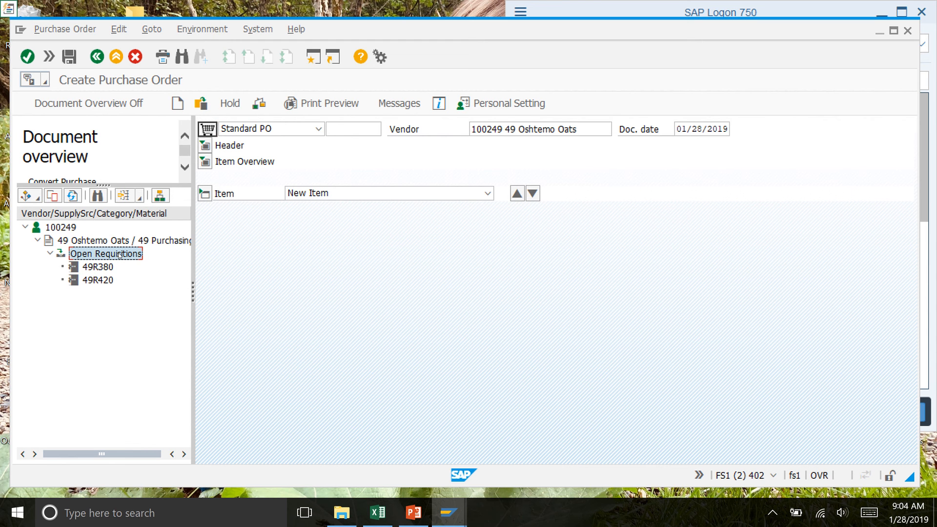
{"action": "left_click", "coordinate": [54, 196]}
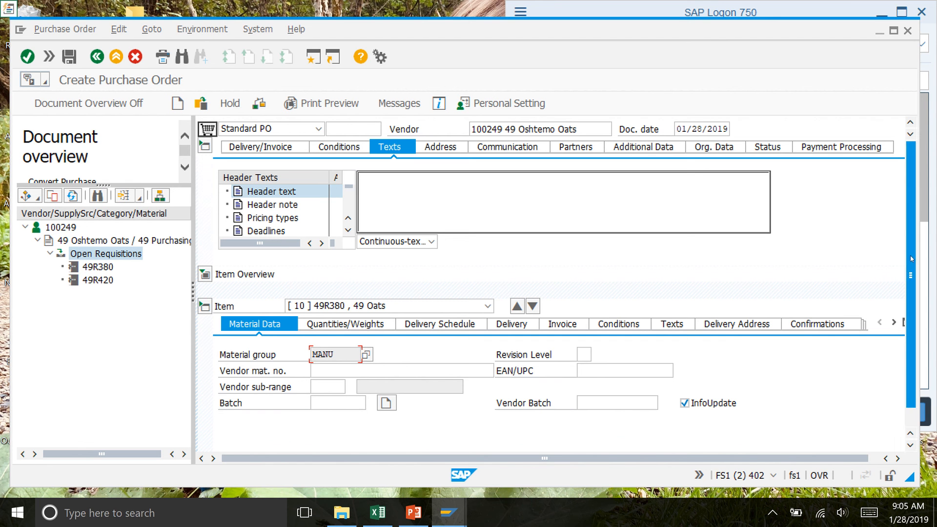
Step: Expand the purchase order's item overview and review its header pricing conditions
{"action": "left_click", "coordinate": [205, 274]}
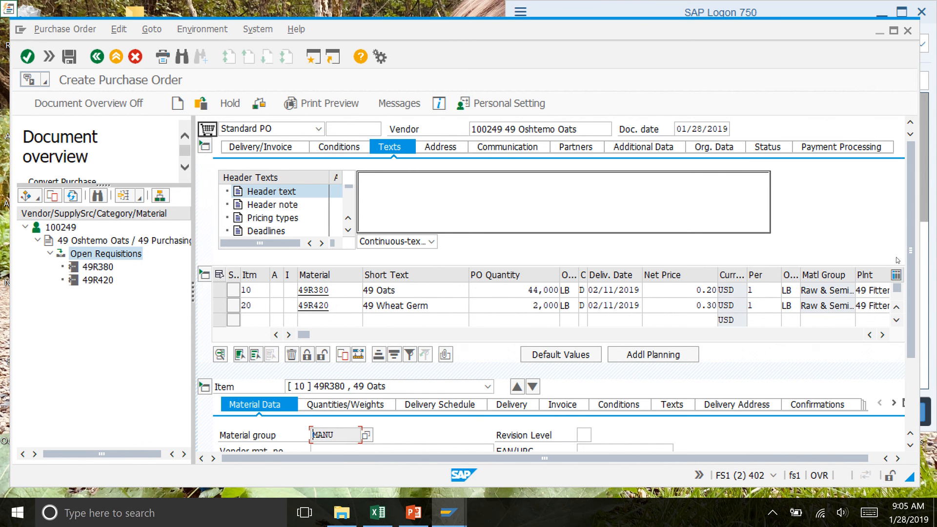
{"action": "scroll", "coordinate": [912, 217], "scroll_direction": "down", "scroll_amount": 2}
{"action": "scroll", "coordinate": [911, 218], "scroll_direction": "up", "scroll_amount": 2}
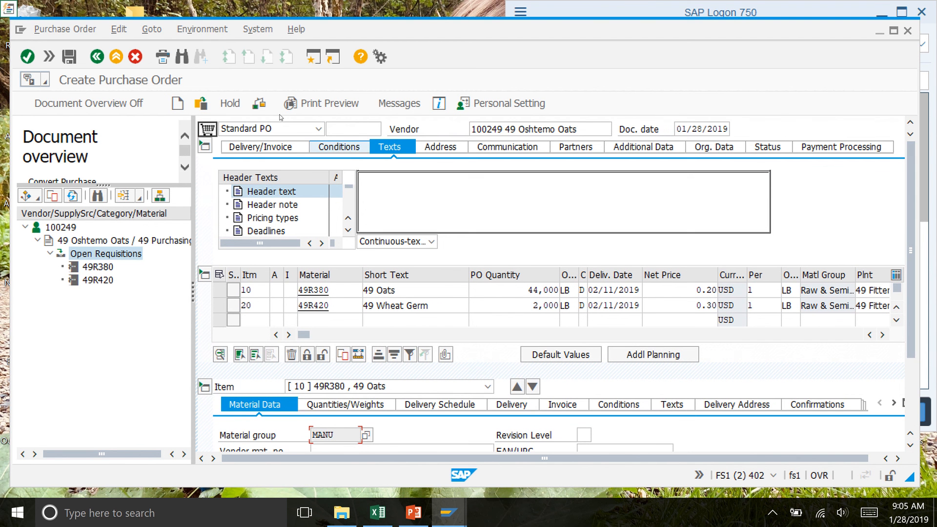
{"action": "left_click", "coordinate": [343, 148]}
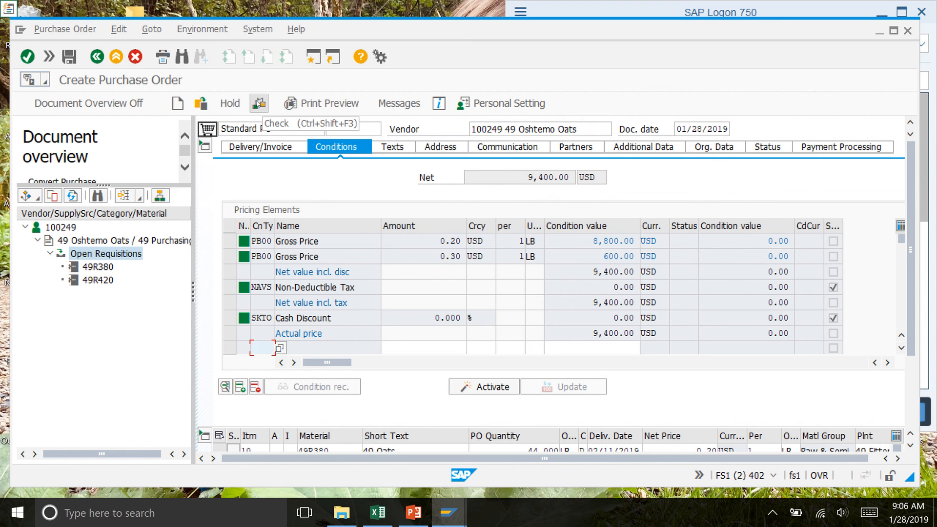
Step: Check the purchase order, read the detailed explanation of the message, and close the message list
{"action": "left_click", "coordinate": [259, 103]}
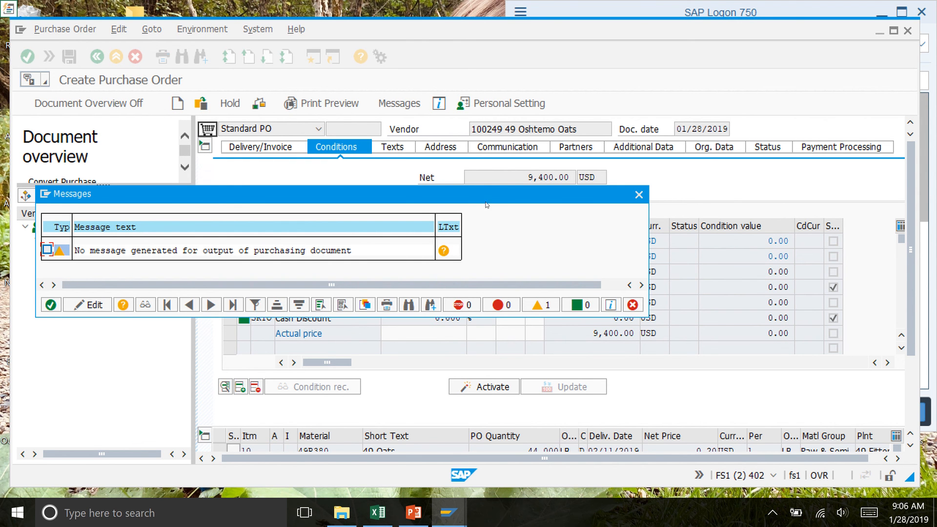
{"action": "left_click", "coordinate": [444, 251]}
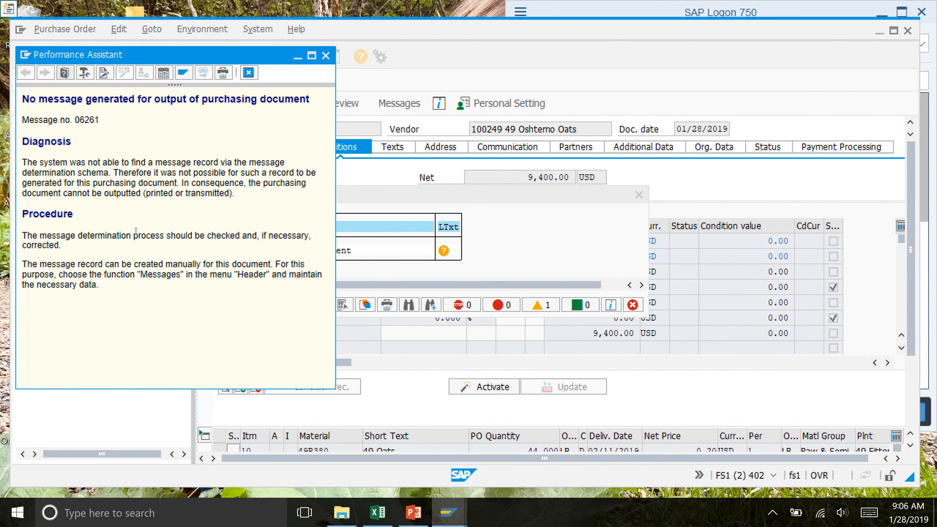
{"action": "left_click", "coordinate": [248, 72]}
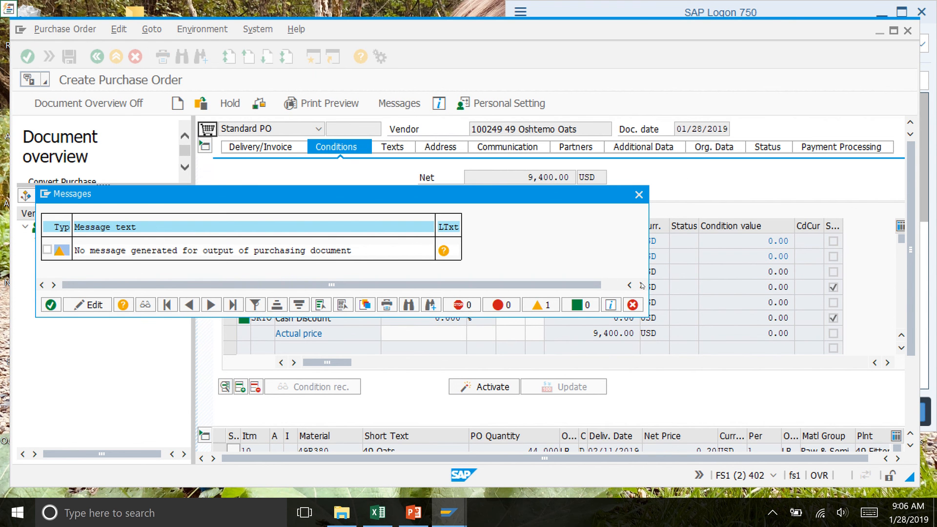
{"action": "left_click", "coordinate": [632, 305]}
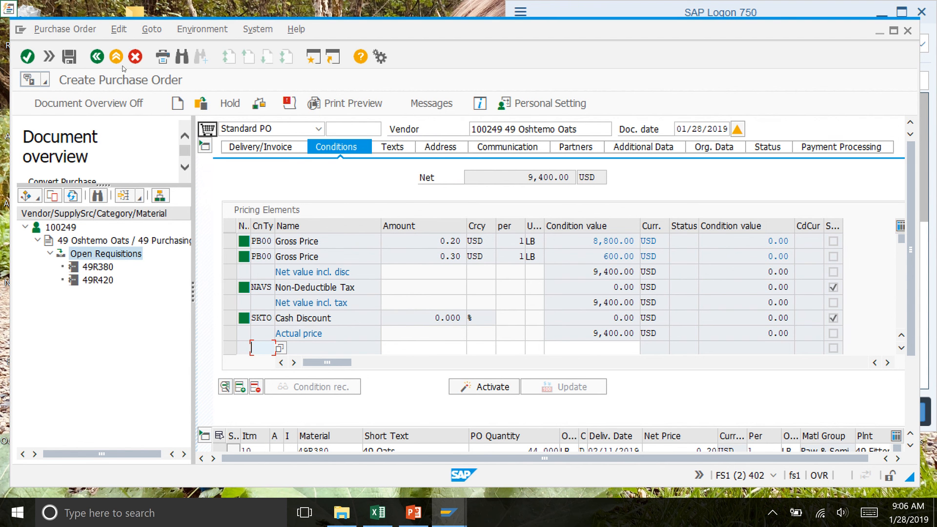
Step: Save the standard purchase order despite the system messages and return to the SAP Easy Access screen
{"action": "left_click", "coordinate": [69, 58]}
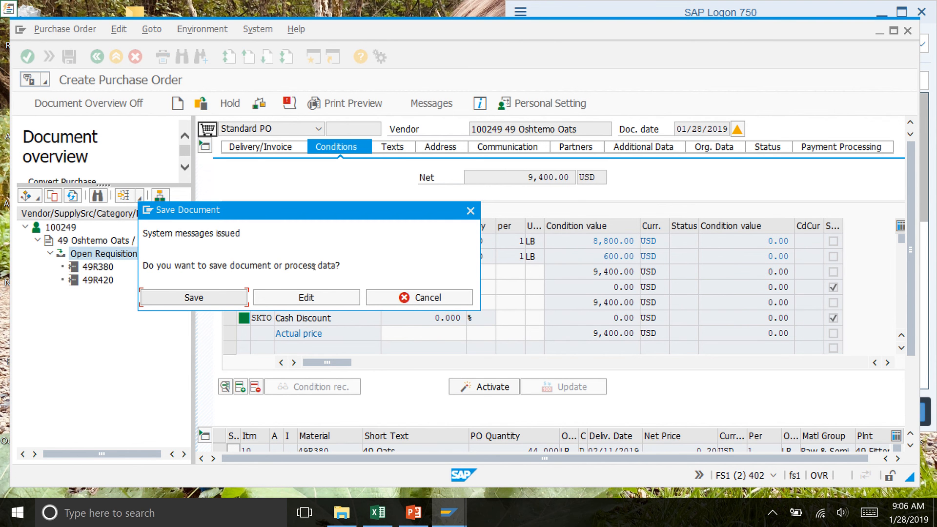
{"action": "left_click", "coordinate": [216, 297]}
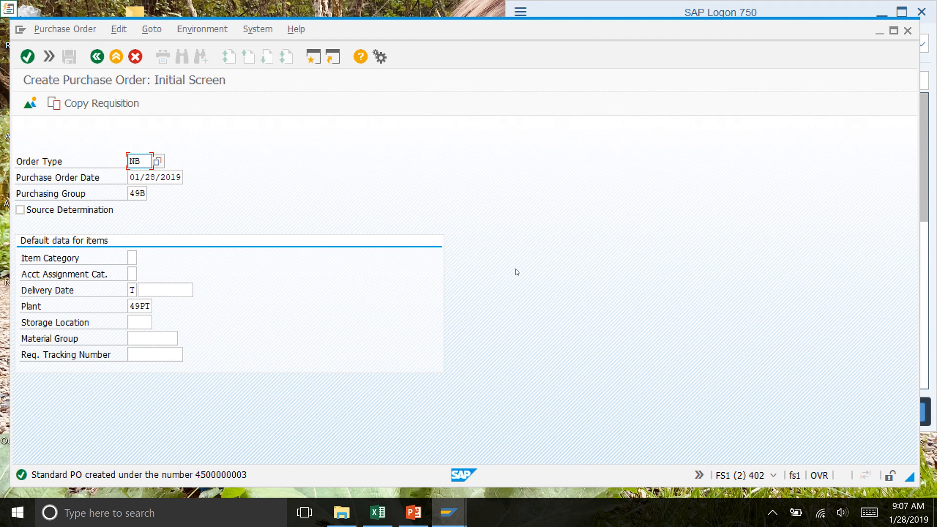
{"action": "left_click", "coordinate": [96, 57]}
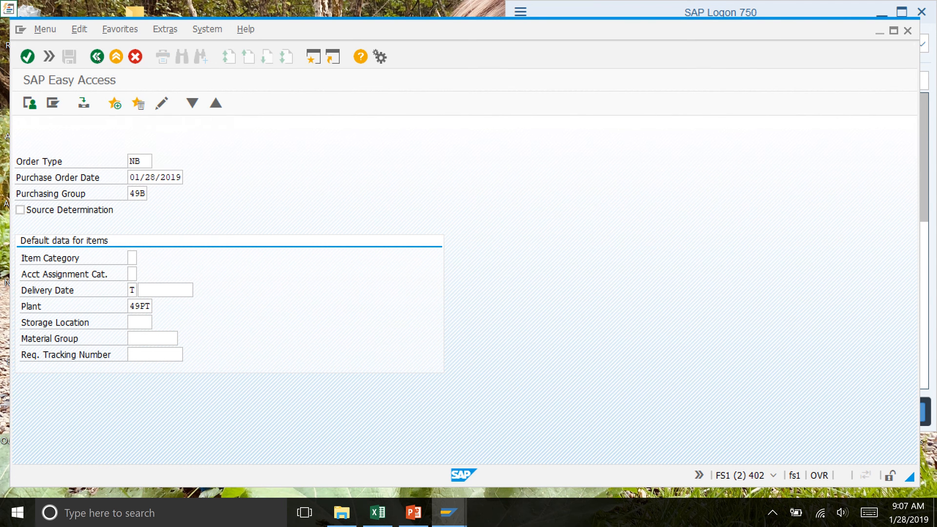